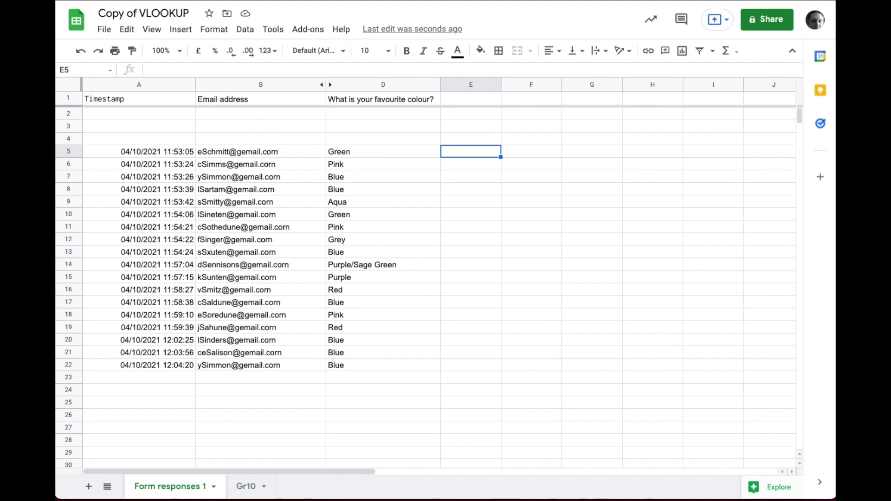
- After viewing the Gr10 name list, enter FirstName in E1 and LastName in F1, then select E5
{"action": "left_click", "coordinate": [246, 486]}
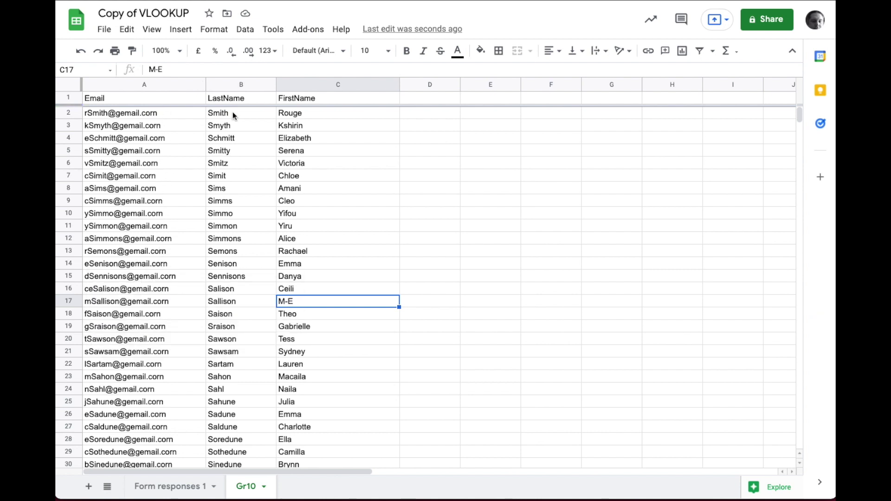
{"action": "left_click", "coordinate": [197, 488]}
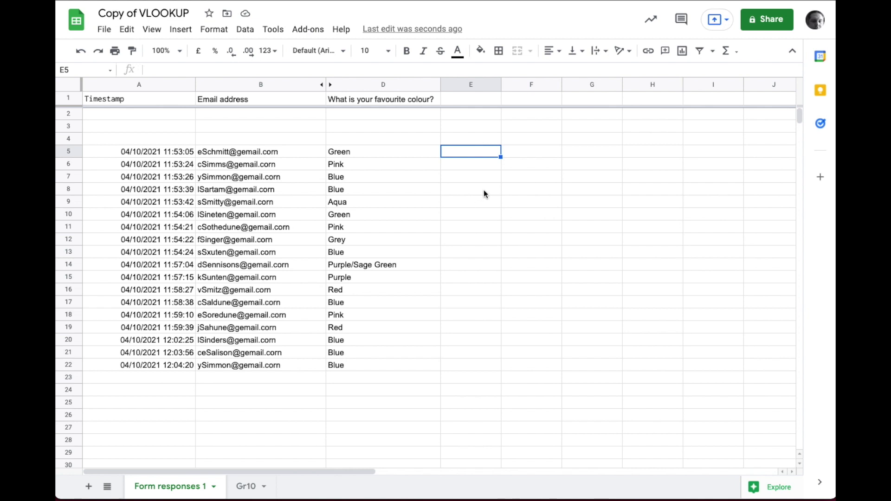
{"action": "mouse_move", "coordinate": [278, 160]}
{"action": "left_click", "coordinate": [470, 96]}
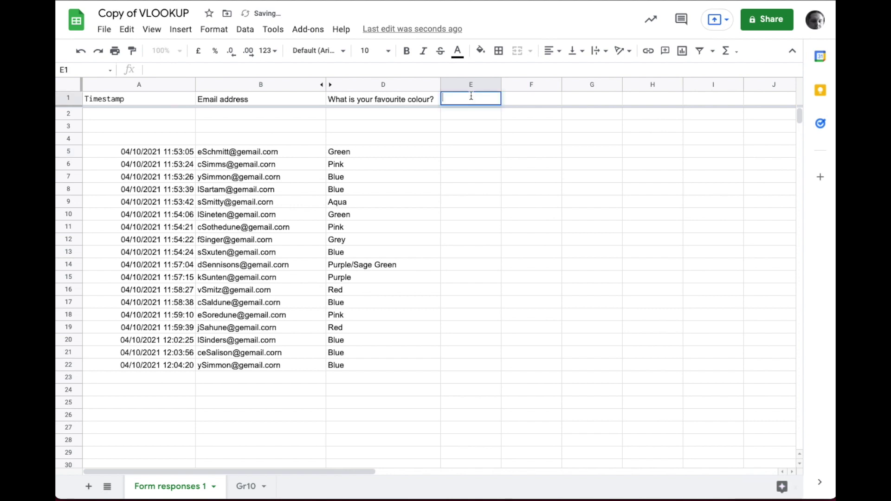
{"action": "type", "text": "FirstName"}
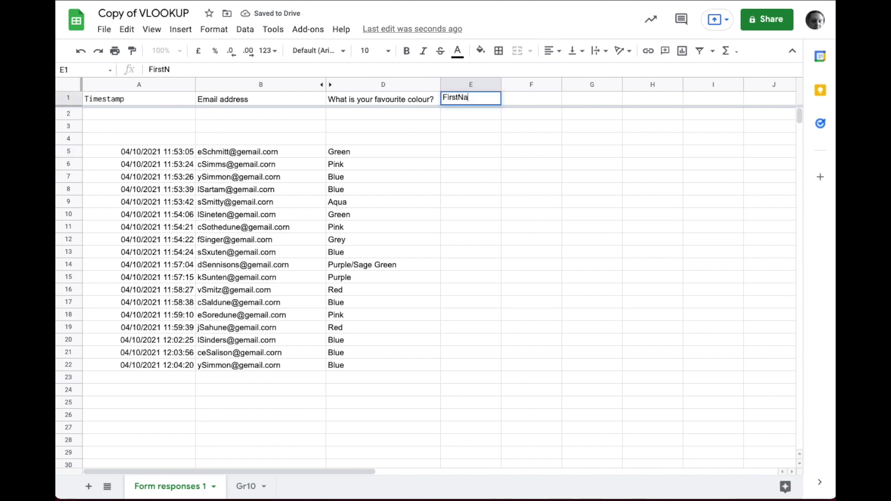
{"action": "key", "text": "Tab"}
{"action": "type", "text": "LastName"}
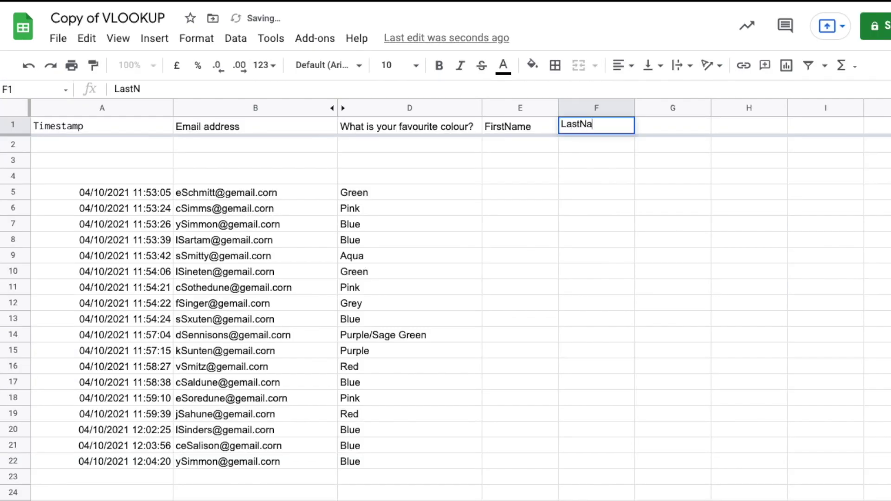
{"action": "left_click", "coordinate": [519, 197]}
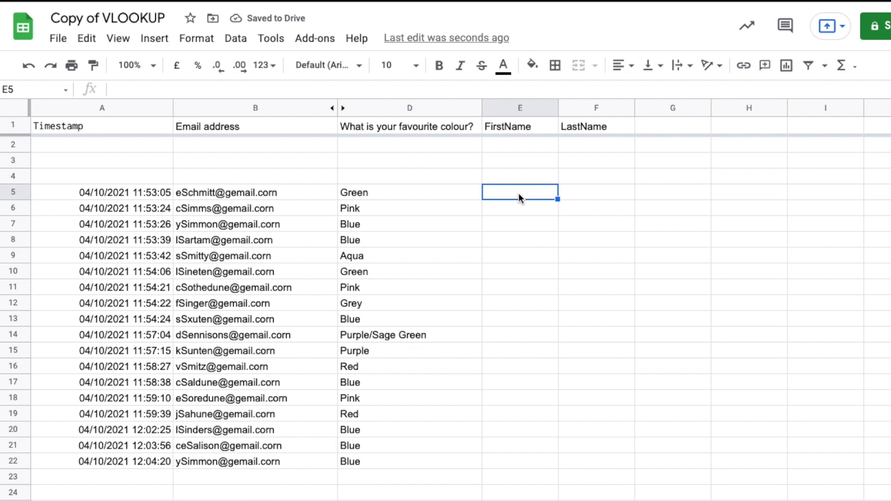
- Type =vLOOK in E5 and accept the VLOOKUP autocomplete suggestion
{"action": "type", "text": "="}
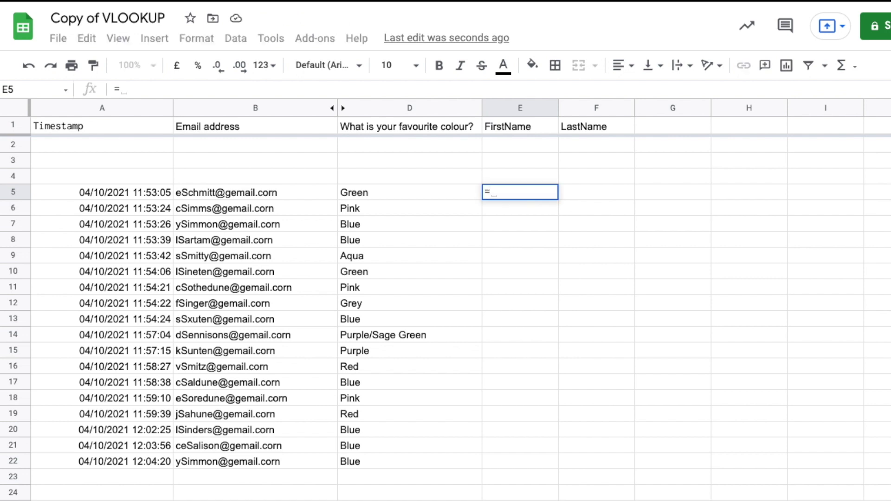
{"action": "type", "text": "v"}
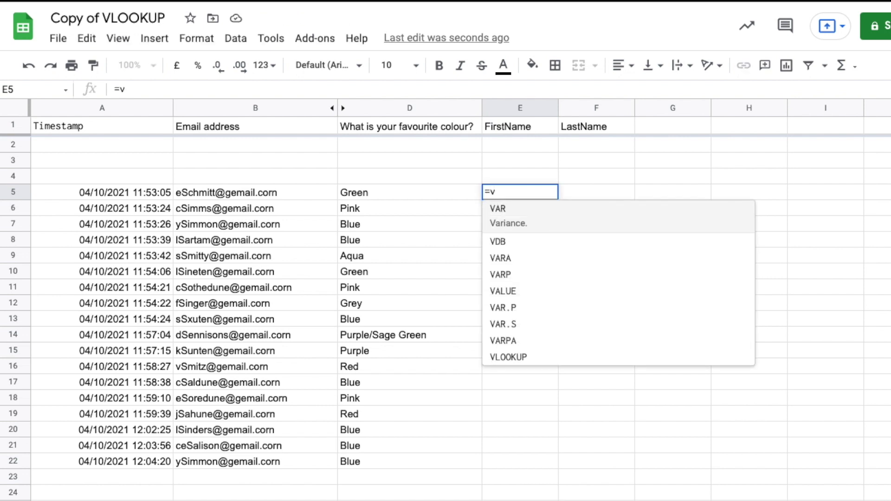
{"action": "type", "text": "LOOK"}
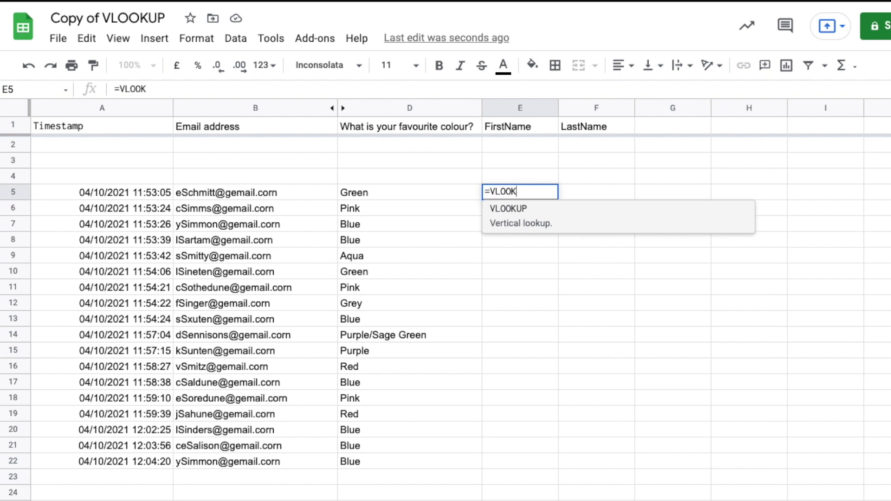
{"action": "left_click", "coordinate": [515, 218]}
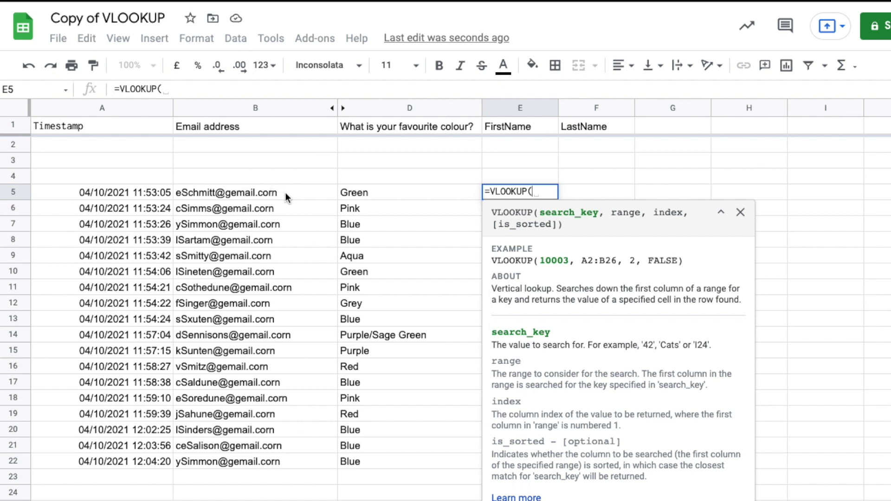
{"action": "mouse_move", "coordinate": [286, 193]}
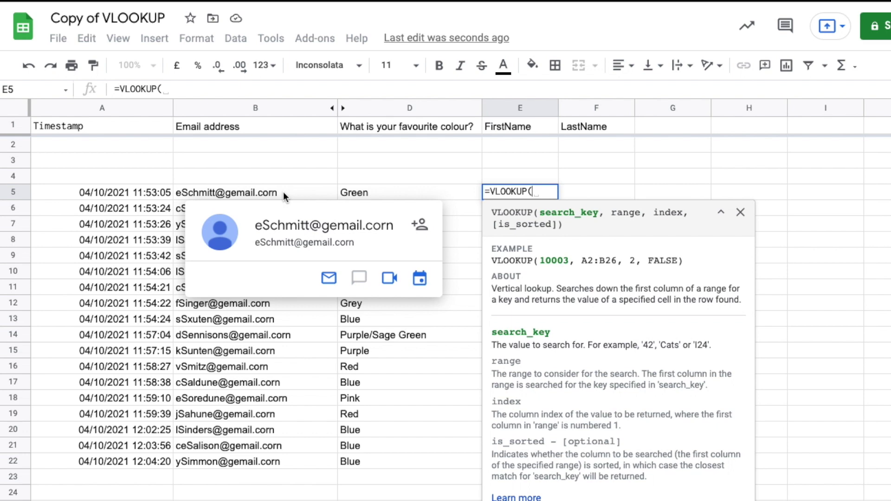
- Give E5's VLOOKUP lookup value B5 and range Gr10!A:C
{"action": "left_click", "coordinate": [283, 191]}
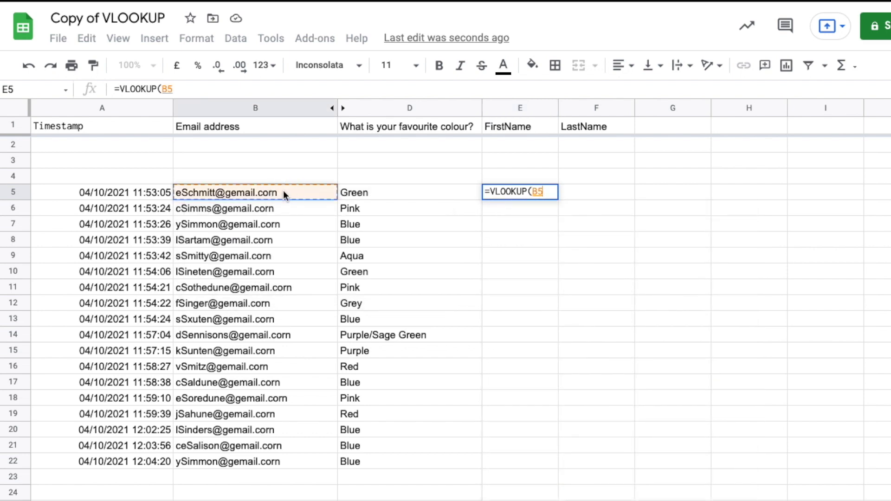
{"action": "type", "text": ","}
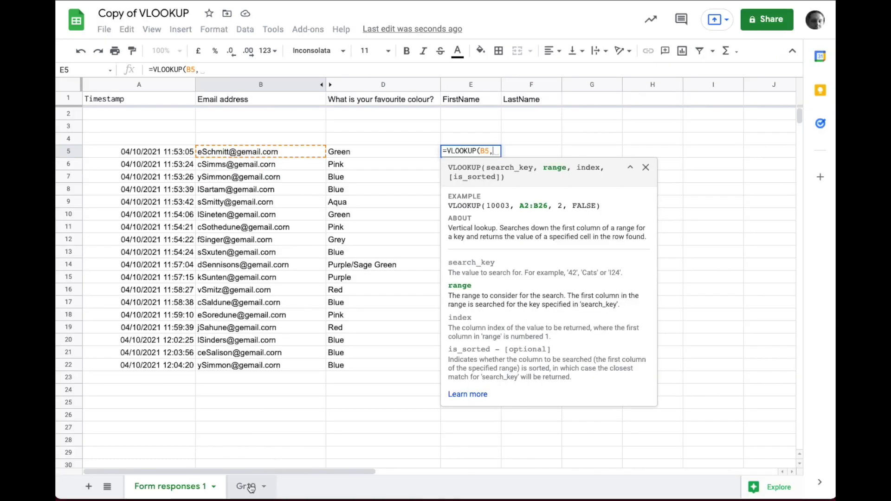
{"action": "left_click", "coordinate": [251, 488]}
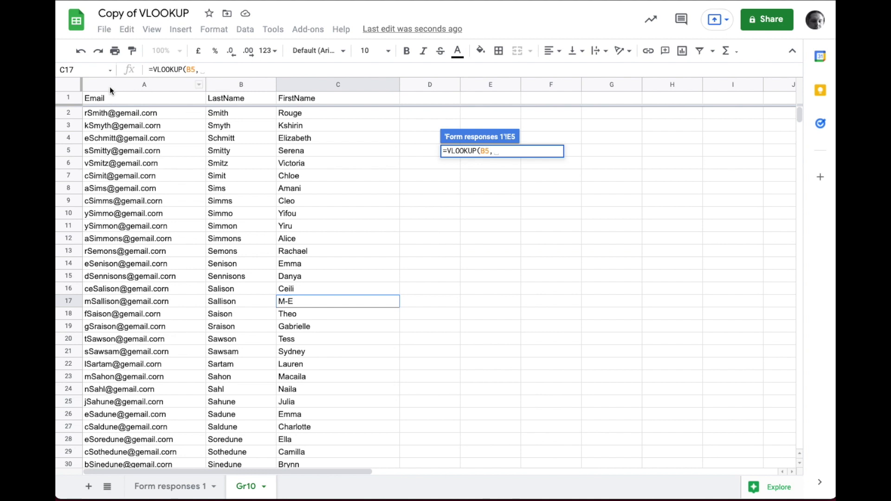
{"action": "left_click_drag", "start_coordinate": [109, 86], "coordinate": [331, 90]}
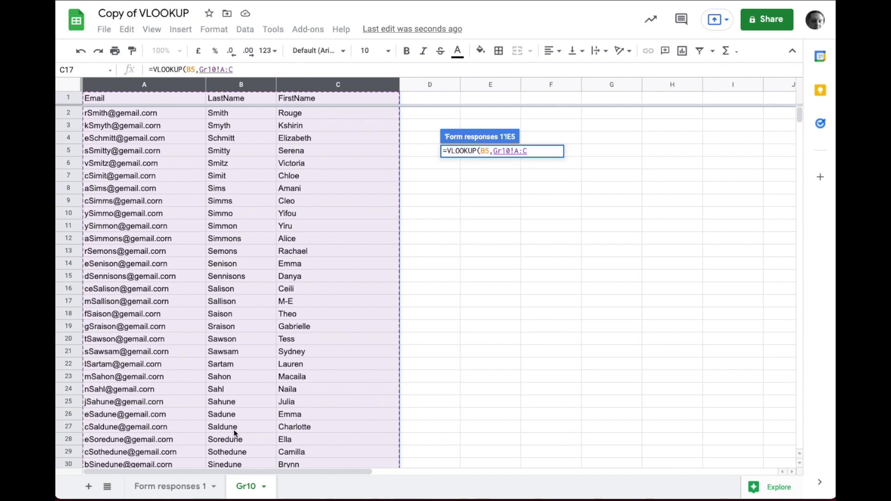
{"action": "left_click", "coordinate": [178, 488]}
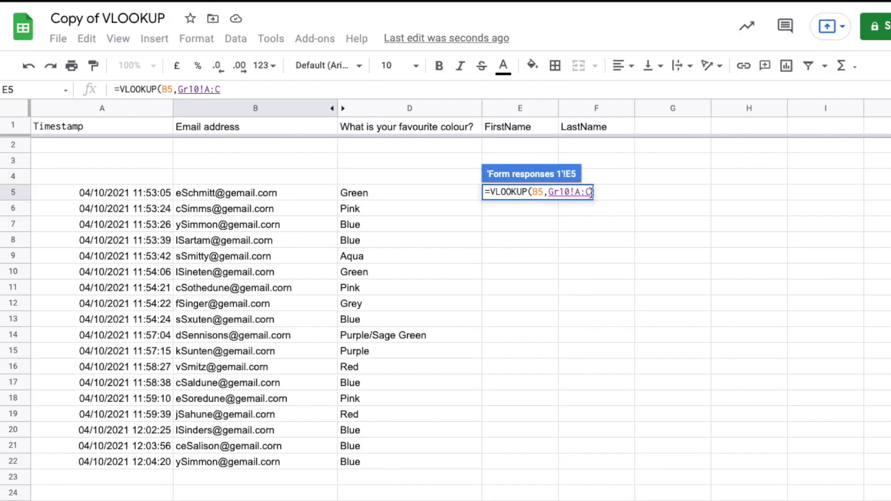
- After checking Gr10's column order, finish E5 as =VLOOKUP(B5,Gr10!A:C,3,FALSE)
{"action": "left_click", "coordinate": [591, 193]}
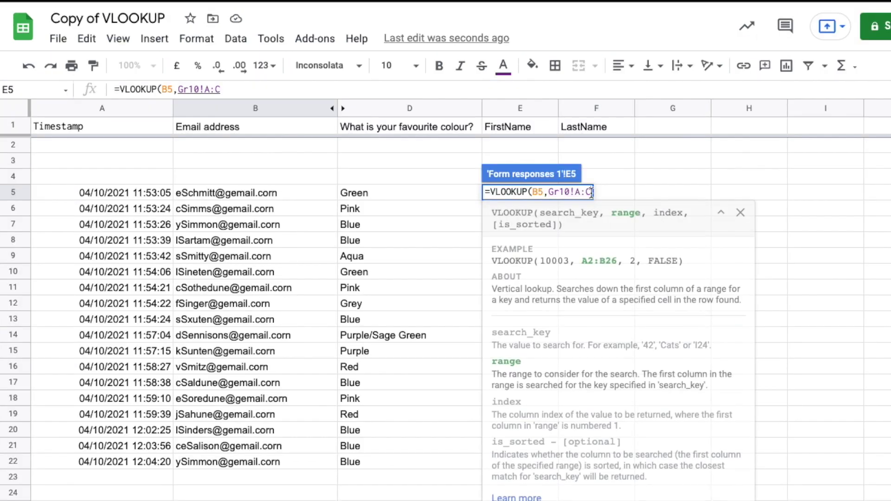
{"action": "type", "text": ","}
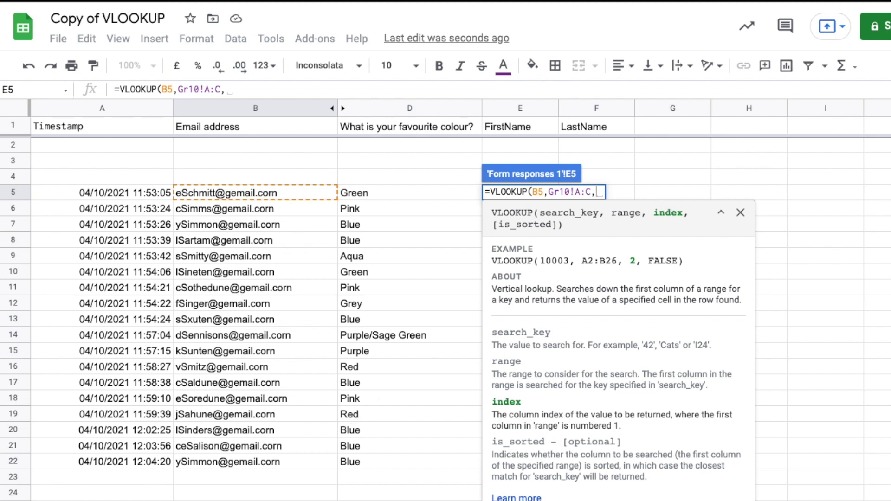
{"action": "key", "text": "ctrl+shift+Page_Down"}
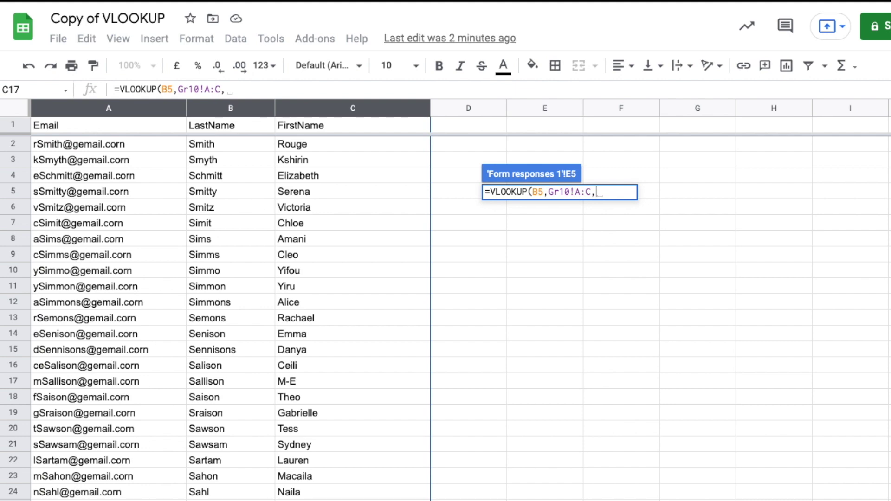
{"action": "key", "text": "ctrl+shift+Page_Up"}
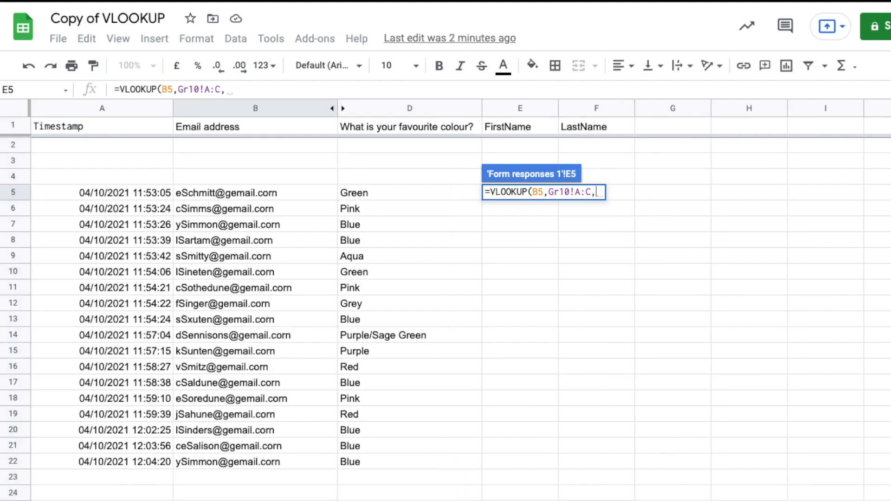
{"action": "type", "text": "3"}
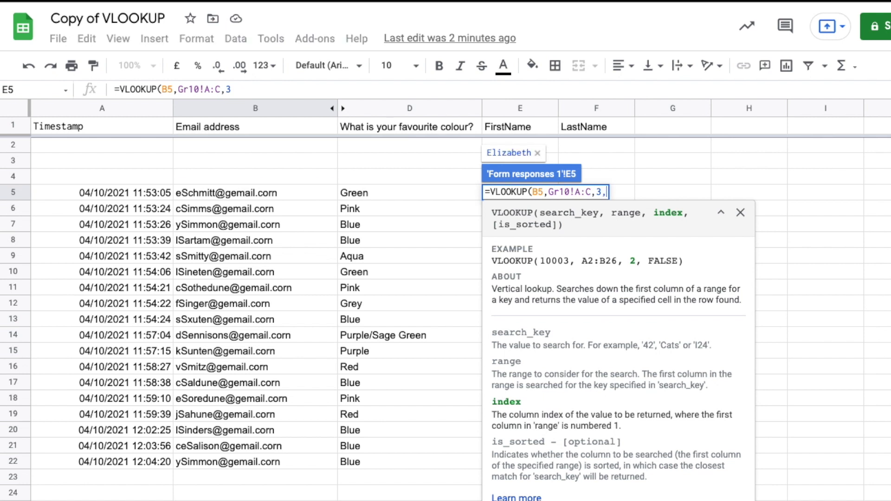
{"action": "type", "text": ","}
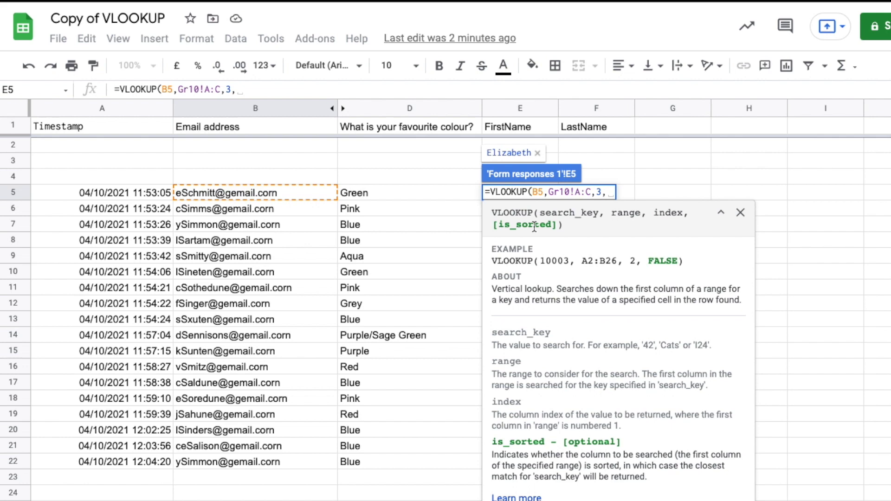
{"action": "type", "text": "FALSE"}
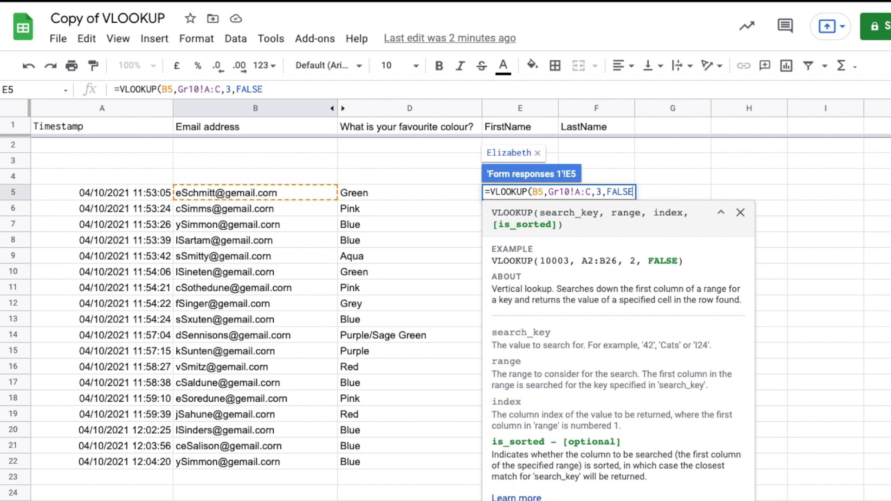
{"action": "type", "text": ")"}
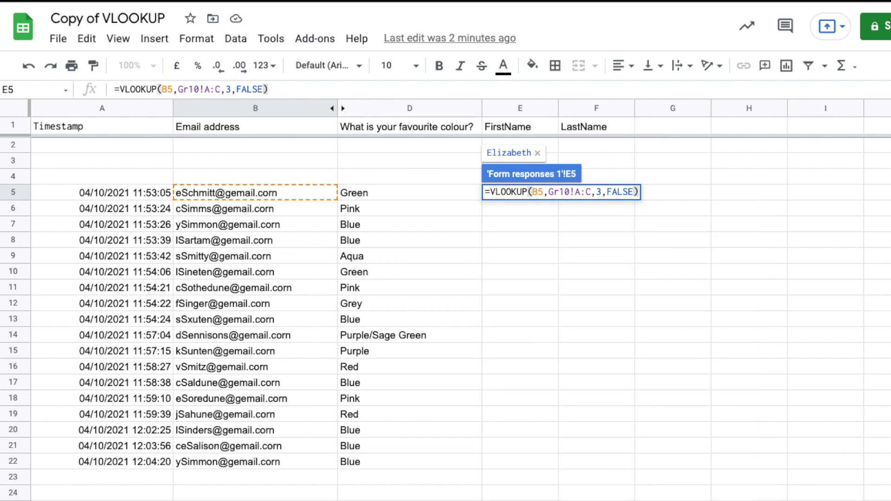
- Commit E5 (showing Elizabeth), accept the auto-fill down column E, and inspect E5–E7 formulas
{"action": "key", "text": "Return"}
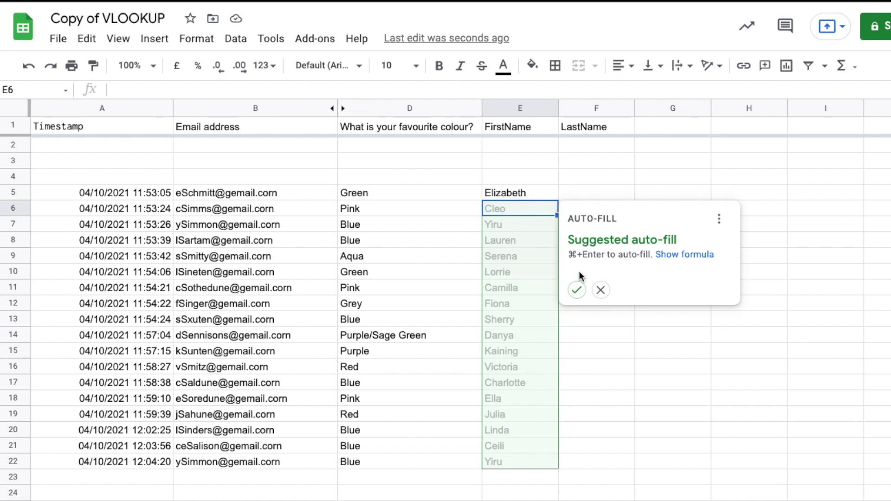
{"action": "left_click", "coordinate": [577, 290]}
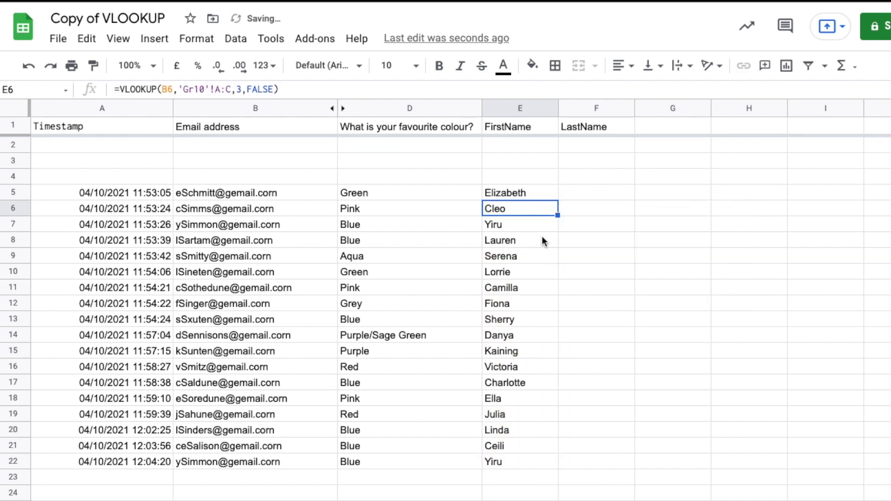
{"action": "left_click", "coordinate": [533, 195]}
{"action": "left_click", "coordinate": [532, 221]}
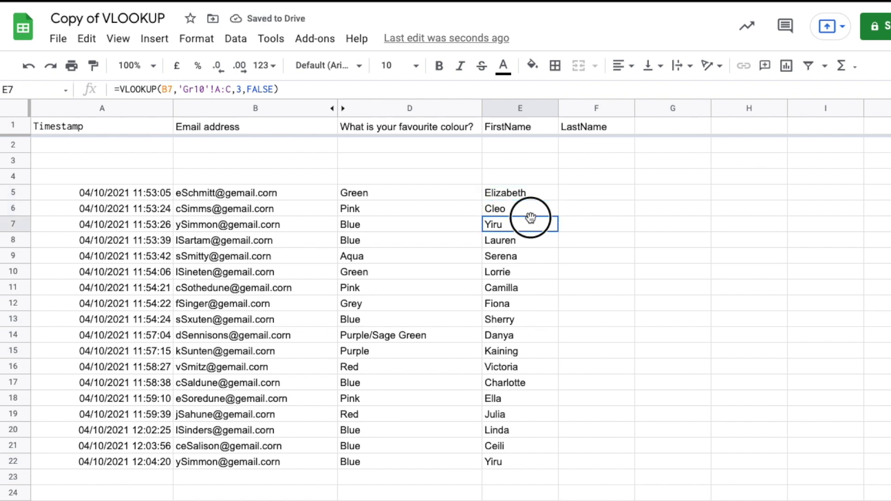
{"action": "left_click", "coordinate": [528, 210]}
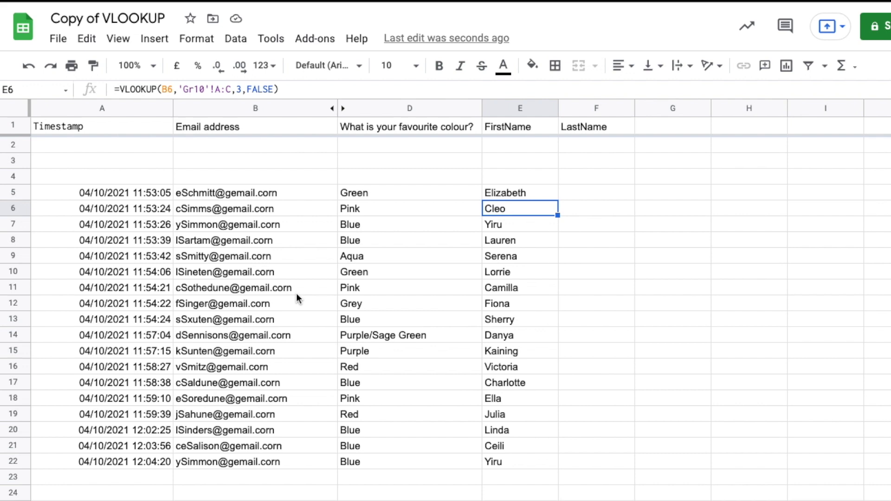
- Compare B5's email with the student's last and first names on the Gr10 sheet
{"action": "left_click", "coordinate": [199, 195]}
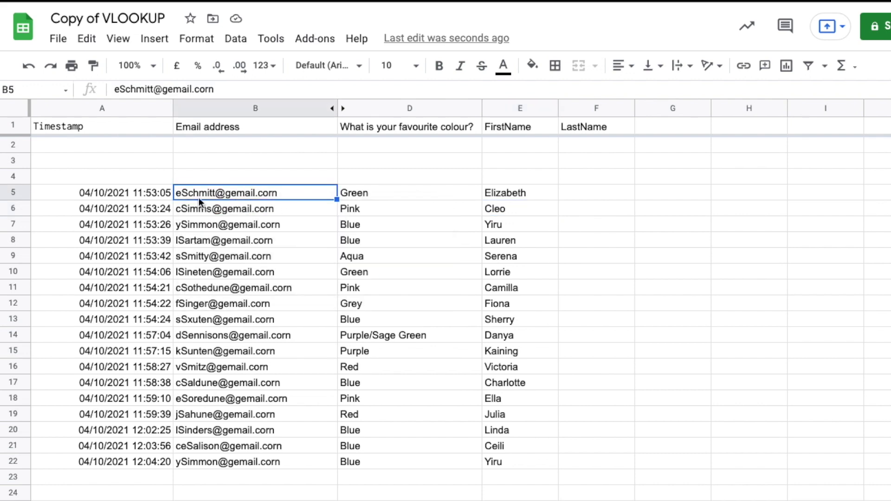
{"action": "left_click", "coordinate": [200, 499]}
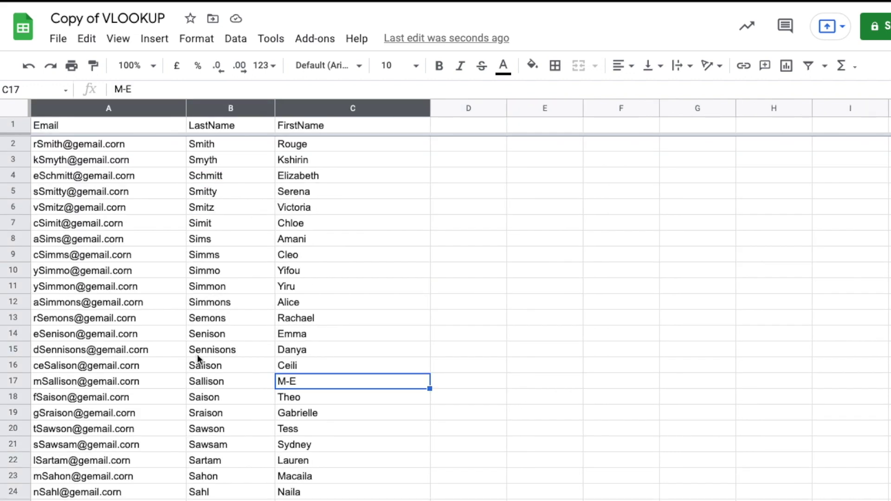
{"action": "left_click", "coordinate": [201, 181]}
{"action": "left_click", "coordinate": [287, 177]}
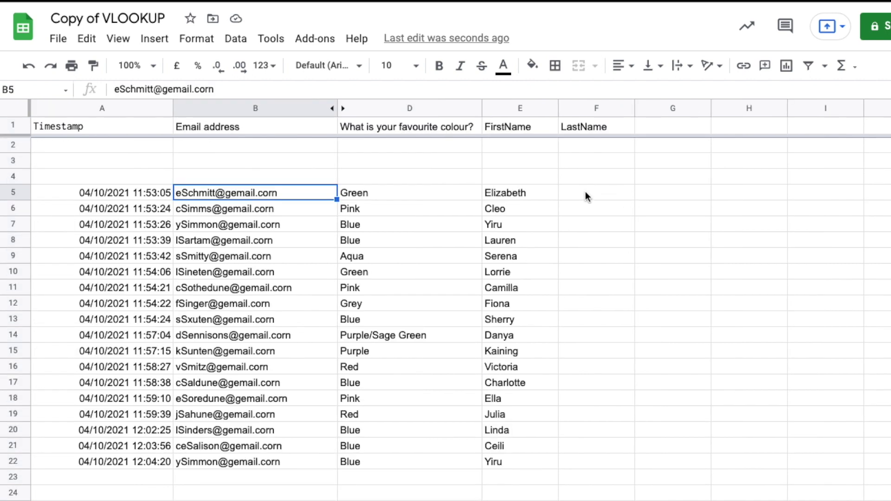
- Copy E5's formula into F5, where it becomes =VLOOKUP(C5,'Gr10'!B:D,3,FALSE) showing #N/A
{"action": "left_click", "coordinate": [528, 197]}
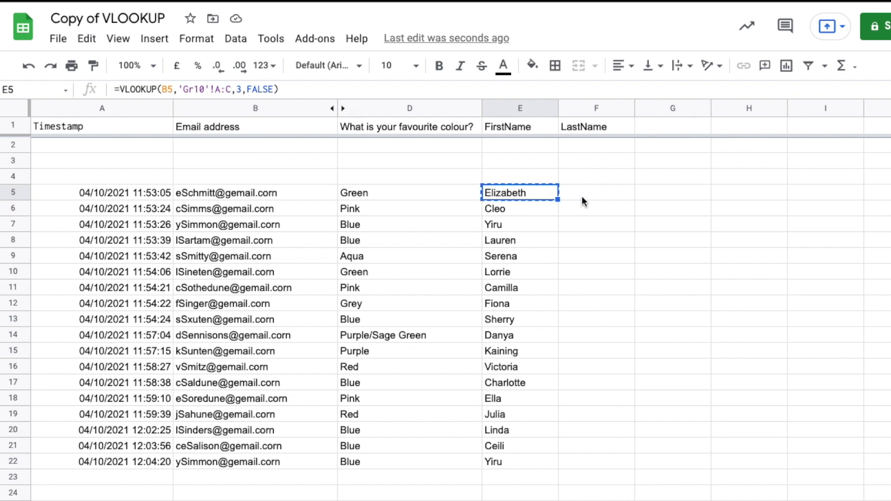
{"action": "right_click", "coordinate": [542, 191]}
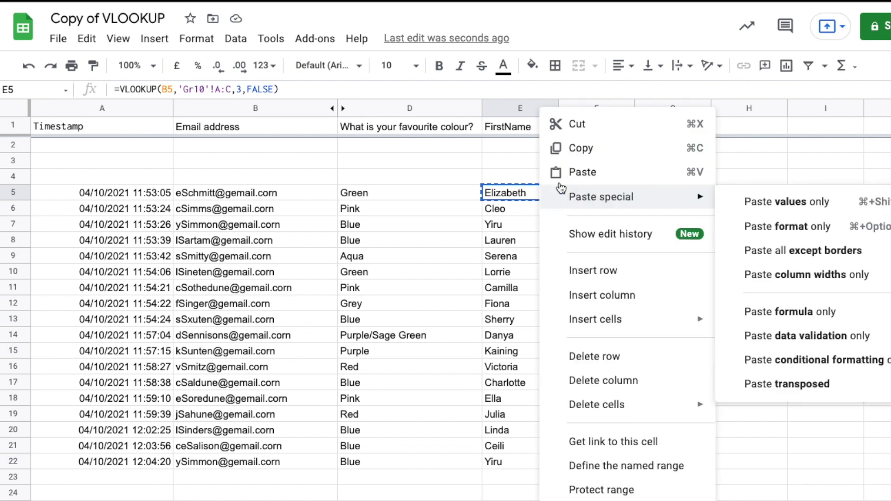
{"action": "left_click", "coordinate": [86, 39]}
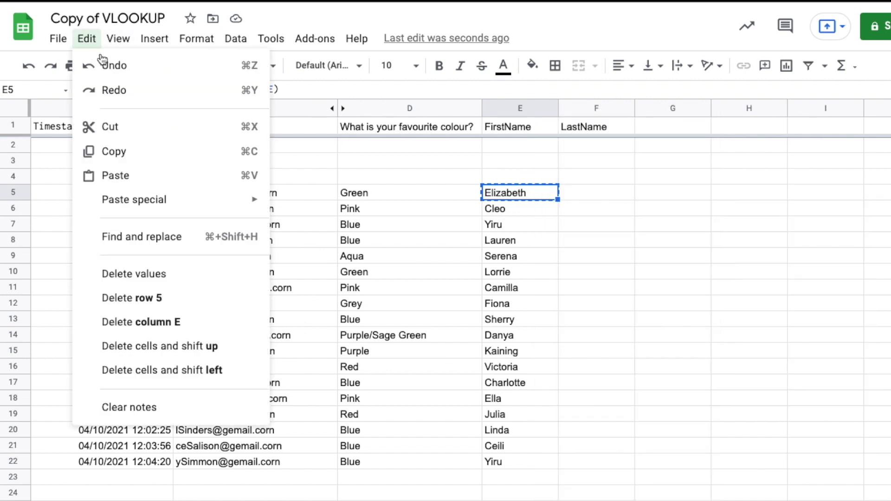
{"action": "left_click", "coordinate": [606, 194]}
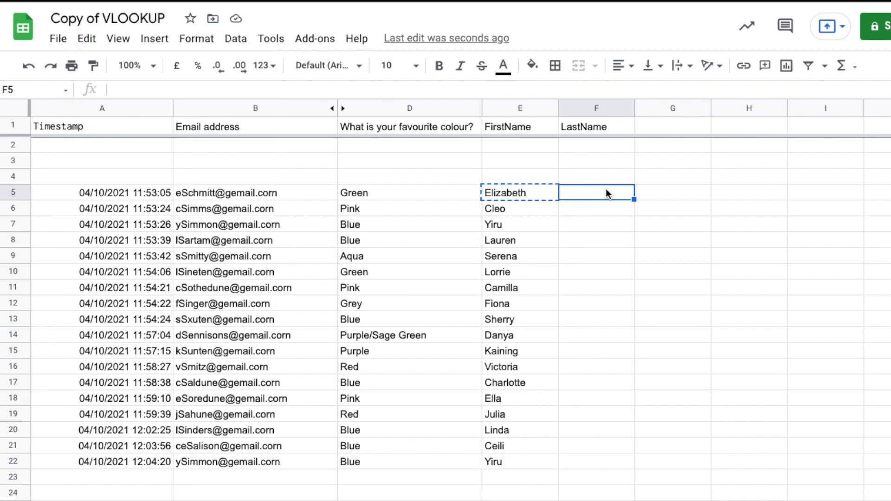
{"action": "key", "text": "ctrl+v"}
{"action": "mouse_move", "coordinate": [614, 195]}
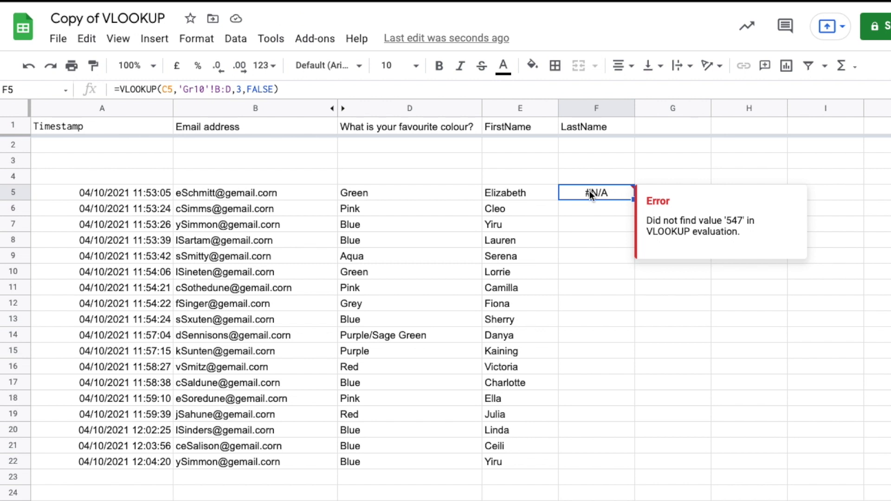
- Edit F5's formula to =VLOOKUP(B5,'Gr10'!A:C,3,FALSE) so it returns Elizabeth
{"action": "left_click", "coordinate": [167, 89]}
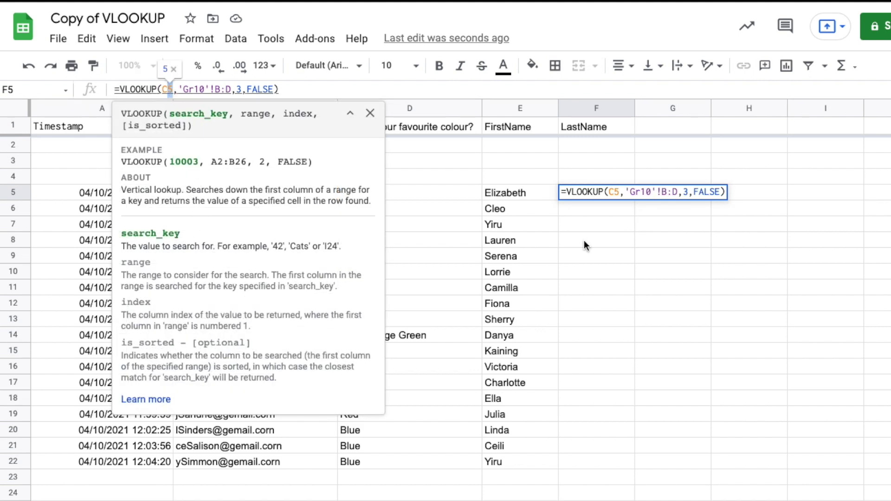
{"action": "left_click", "coordinate": [599, 209]}
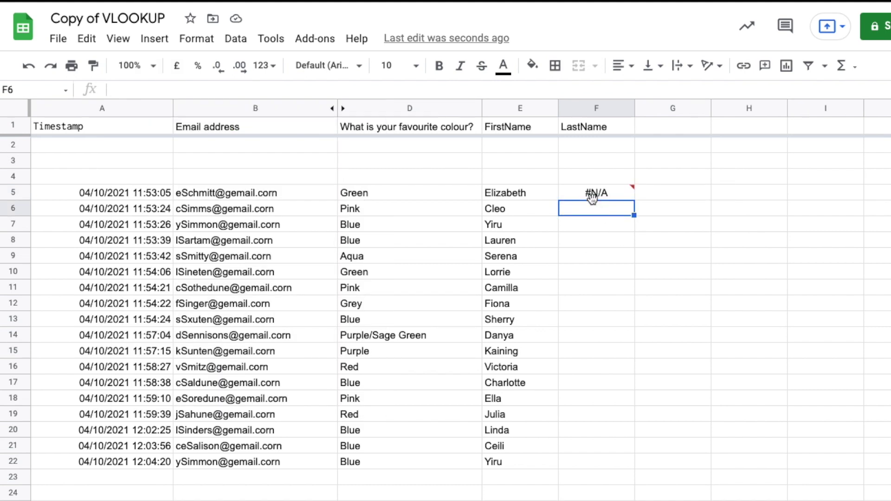
{"action": "left_click", "coordinate": [592, 193]}
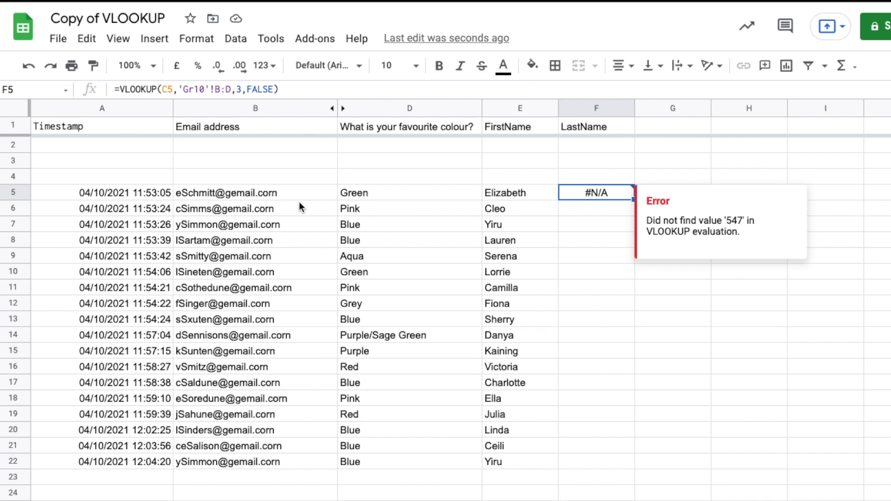
{"action": "left_click", "coordinate": [161, 89]}
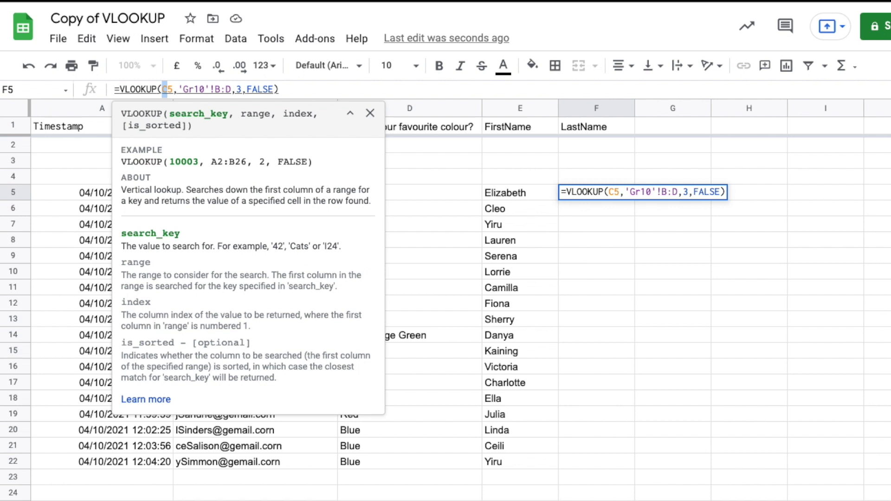
{"action": "type", "text": "B"}
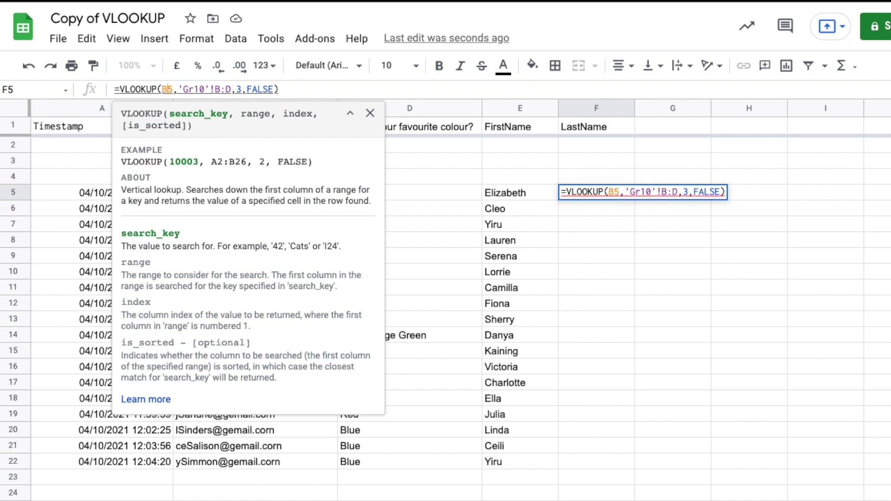
{"action": "double_click", "coordinate": [218, 89]}
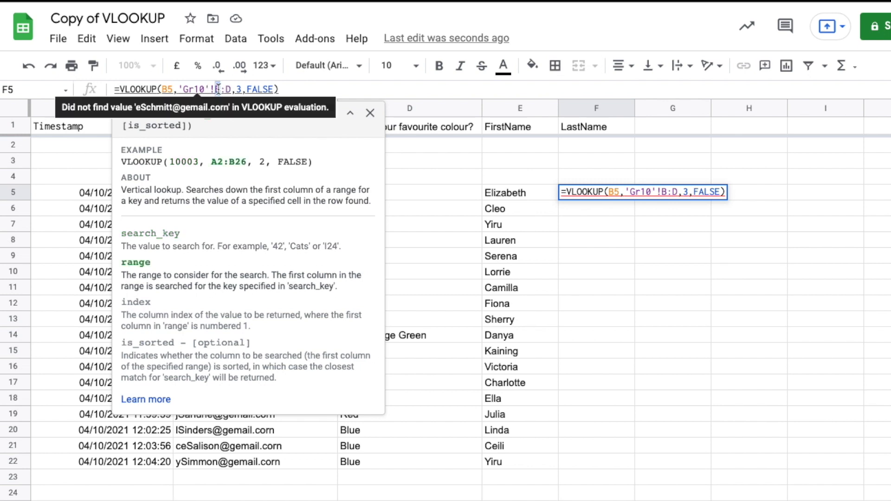
{"action": "type", "text": "A"}
{"action": "double_click", "coordinate": [228, 89]}
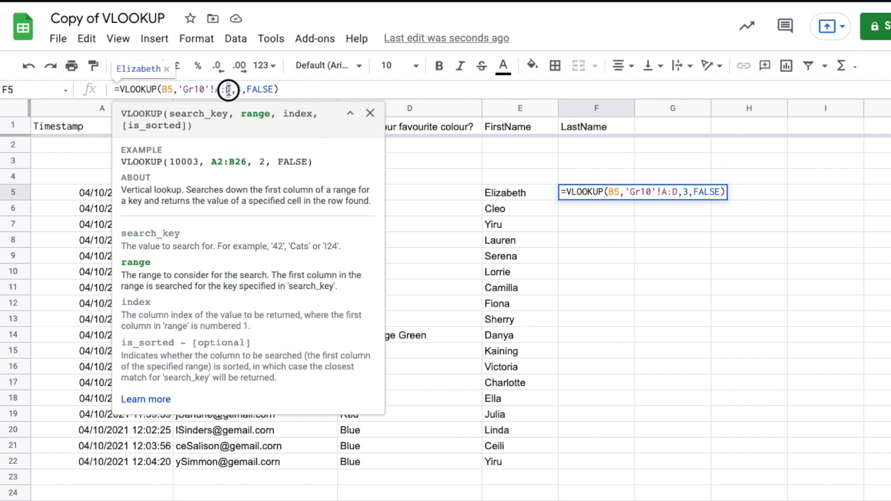
{"action": "type", "text": "C"}
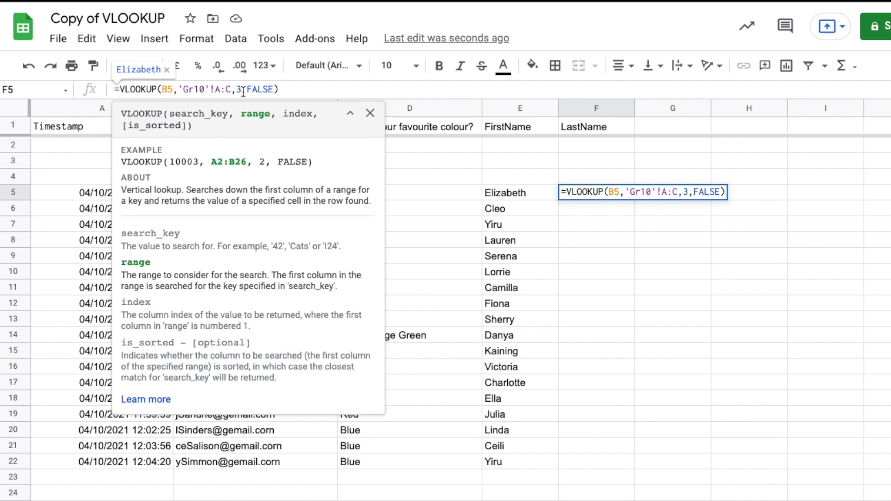
{"action": "key", "text": "Return"}
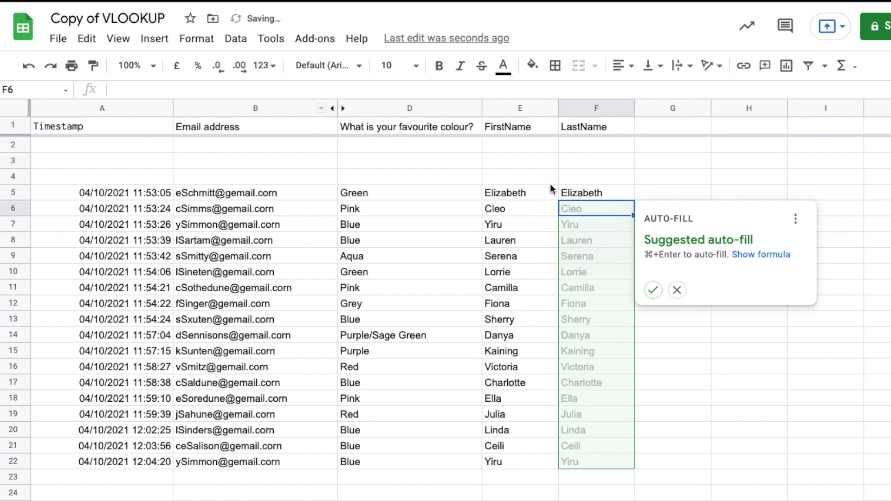
- Dismiss the auto-fill card and change F5's column index from 3 to 2, returning Schmitt
{"action": "left_click", "coordinate": [682, 295]}
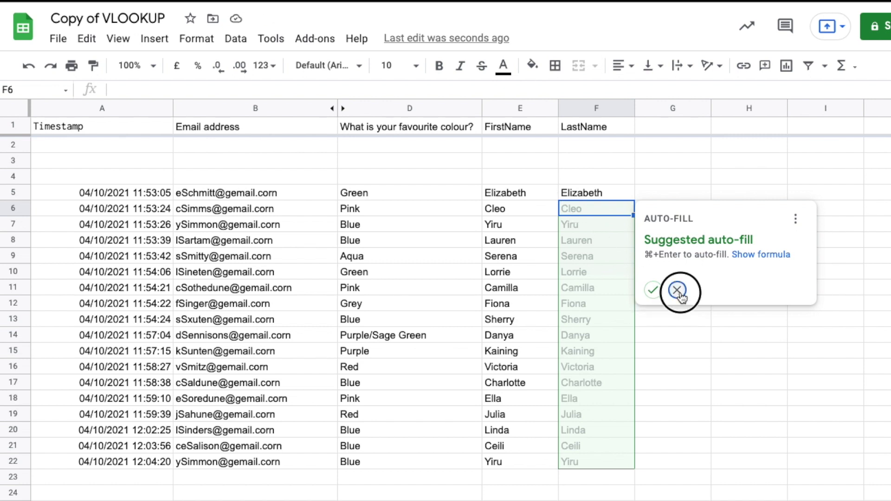
{"action": "left_click", "coordinate": [598, 197]}
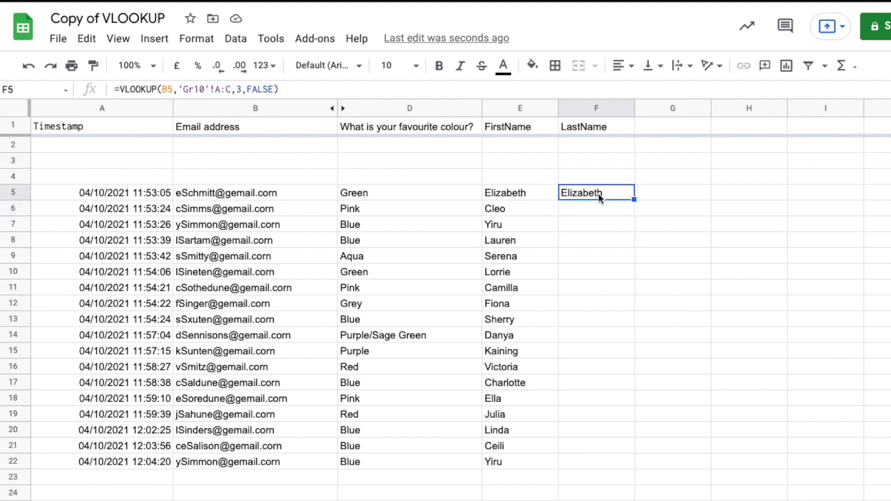
{"action": "left_click", "coordinate": [240, 88]}
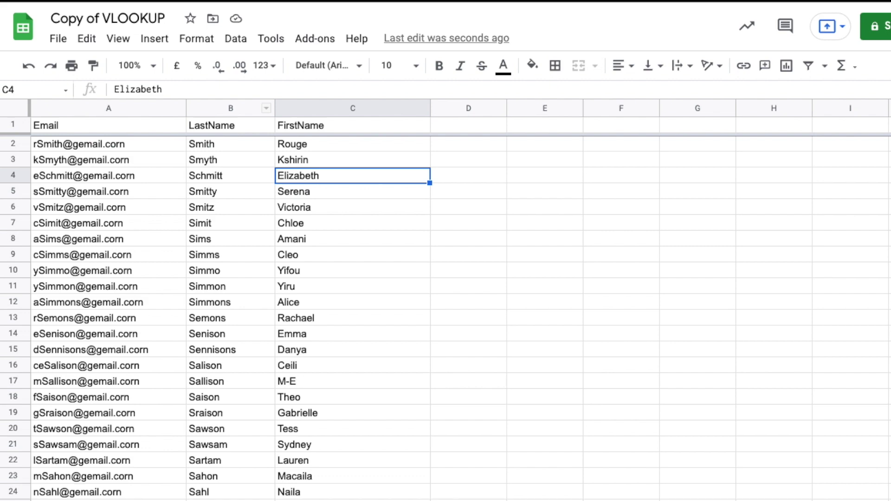
{"action": "key", "text": "ctrl+shift+Page_Up"}
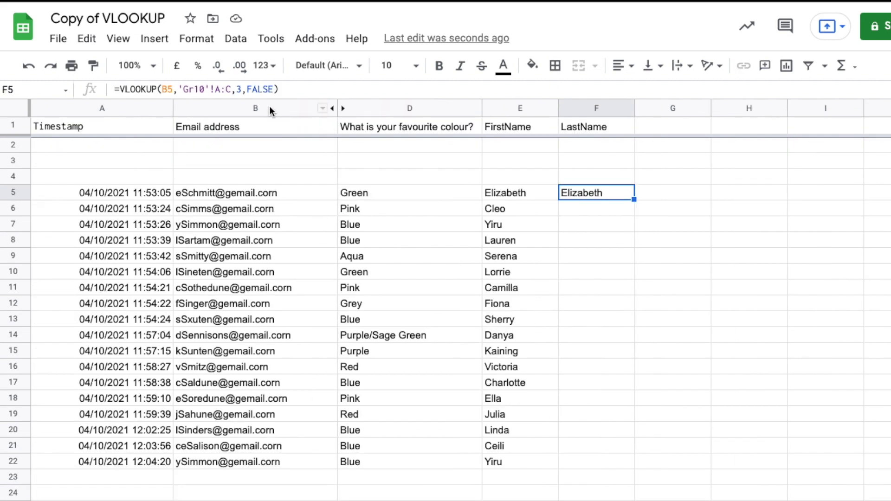
{"action": "double_click", "coordinate": [238, 90]}
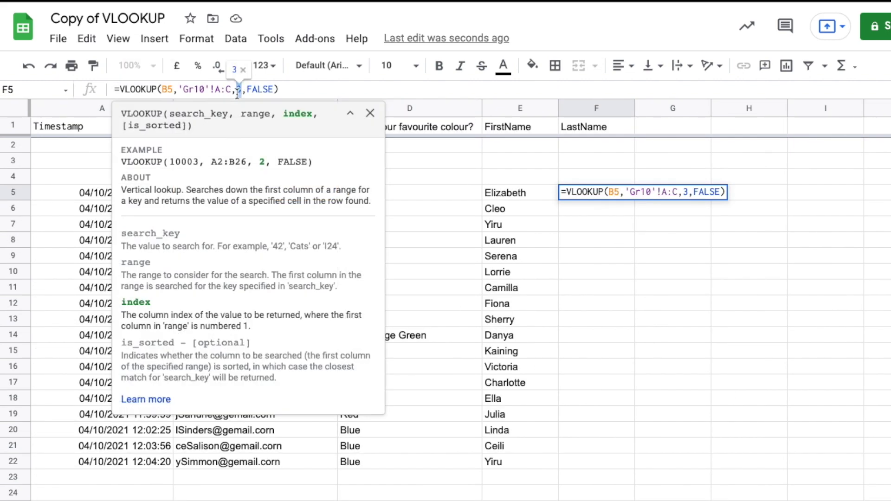
{"action": "type", "text": "2"}
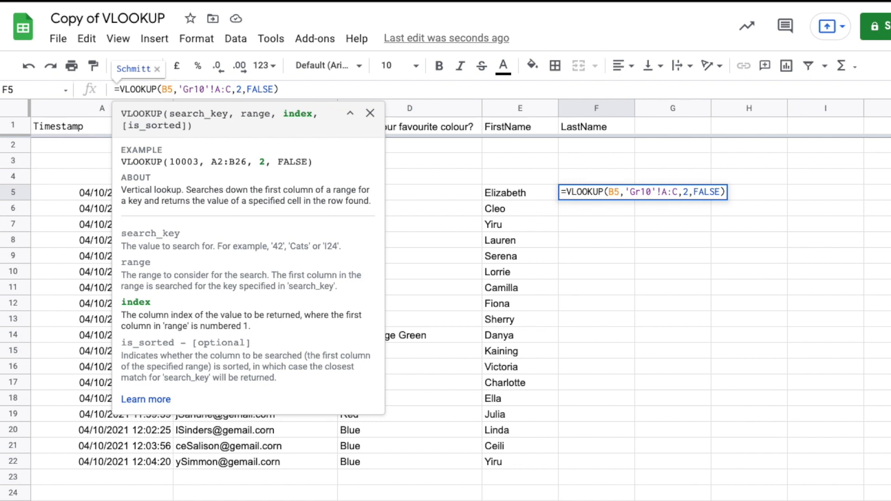
{"action": "key", "text": "Return"}
{"action": "left_click", "coordinate": [605, 196]}
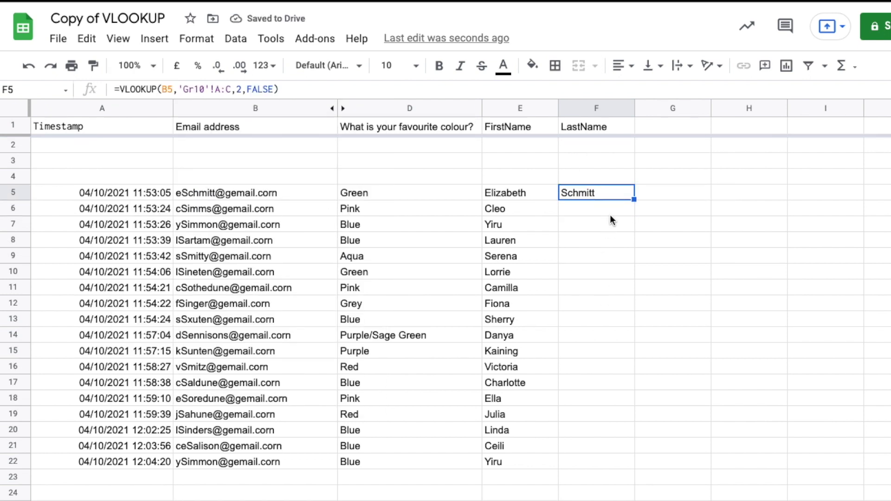
- Copy F5's LastName lookup and paste it into F6:F22
{"action": "right_click", "coordinate": [606, 197]}
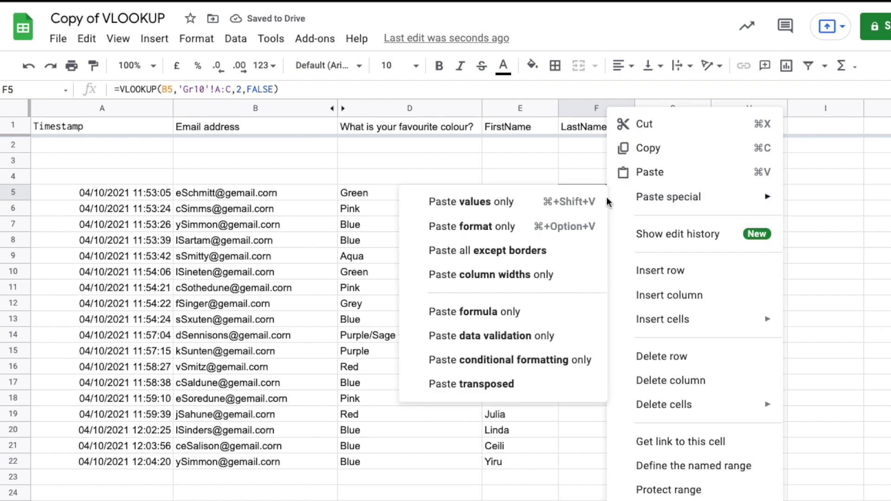
{"action": "left_click", "coordinate": [625, 147]}
{"action": "left_click_drag", "start_coordinate": [608, 204], "coordinate": [587, 461]}
{"action": "right_click", "coordinate": [586, 461]}
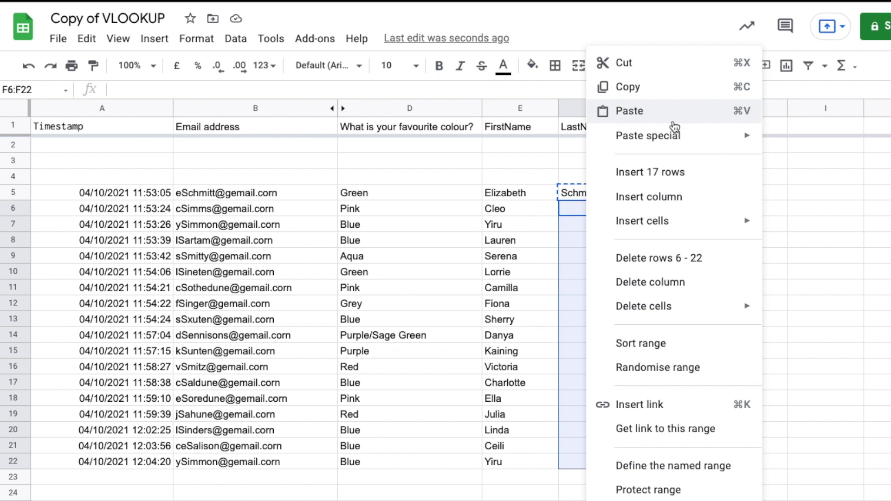
{"action": "left_click", "coordinate": [634, 111]}
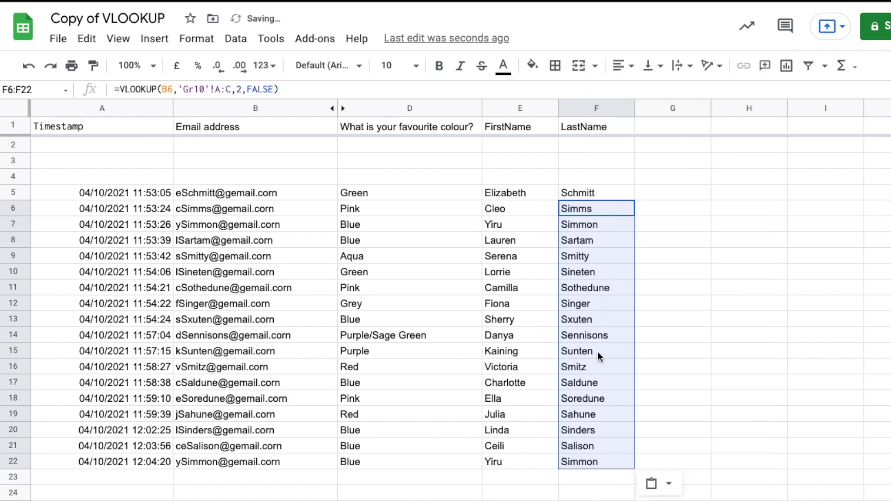
- Check the lookup formulas in F22, E22, F5 and E5
{"action": "left_click", "coordinate": [587, 459]}
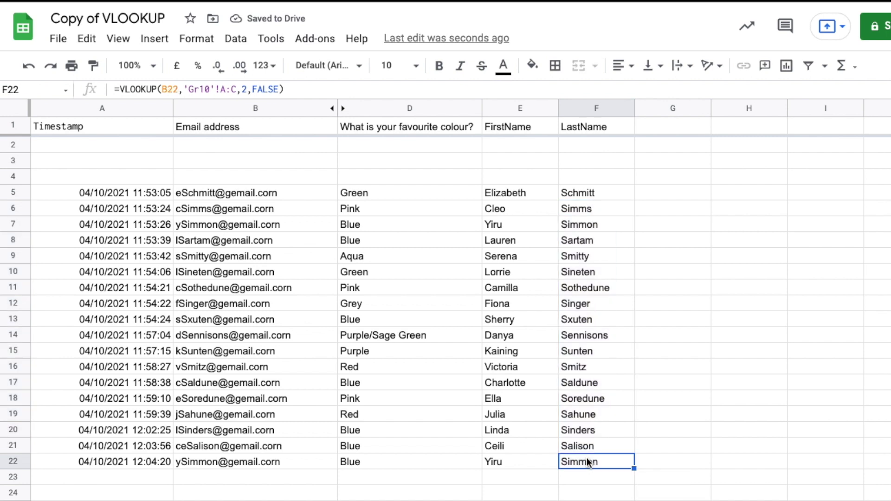
{"action": "left_click", "coordinate": [497, 461]}
{"action": "left_click", "coordinate": [571, 199]}
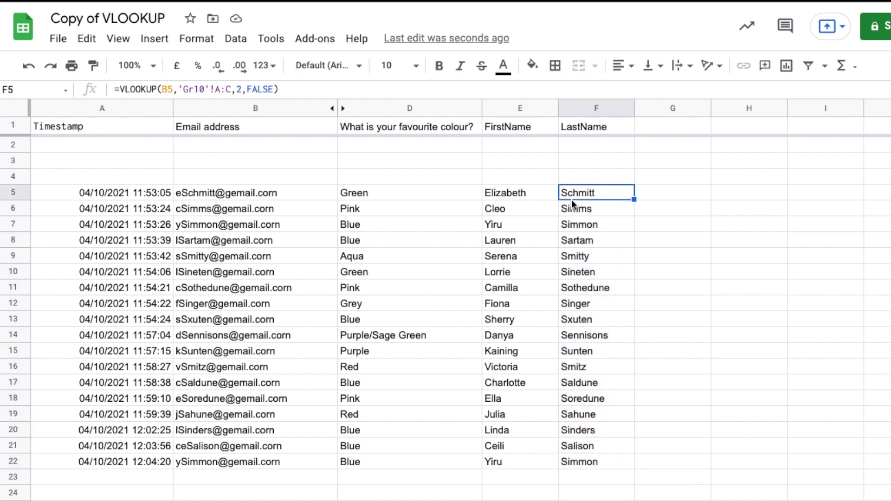
{"action": "left_click", "coordinate": [508, 194]}
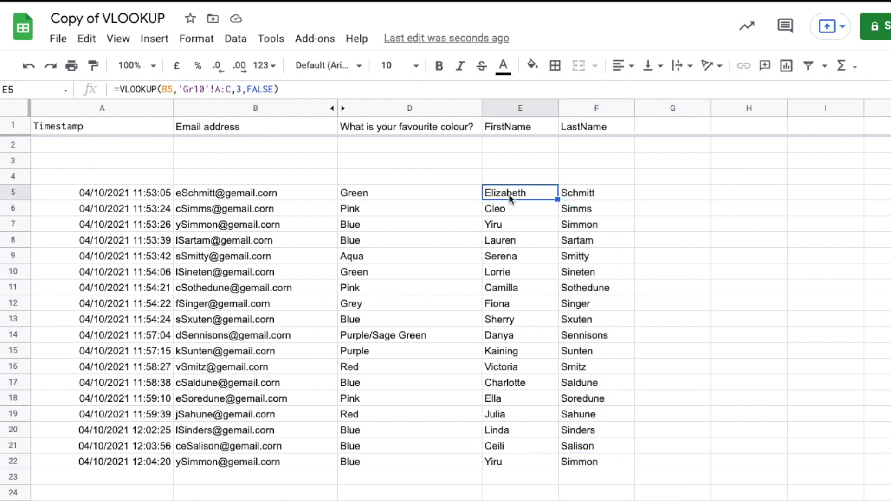